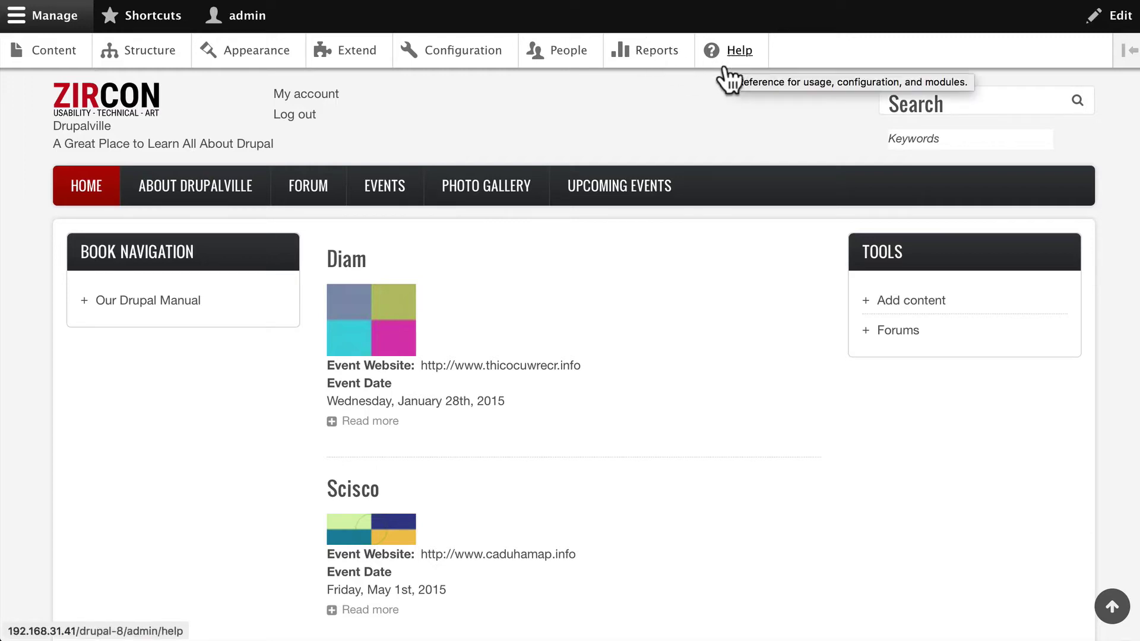
# Open the Reports section from the admin toolbar and look over the report list
pyautogui.click(653, 52)
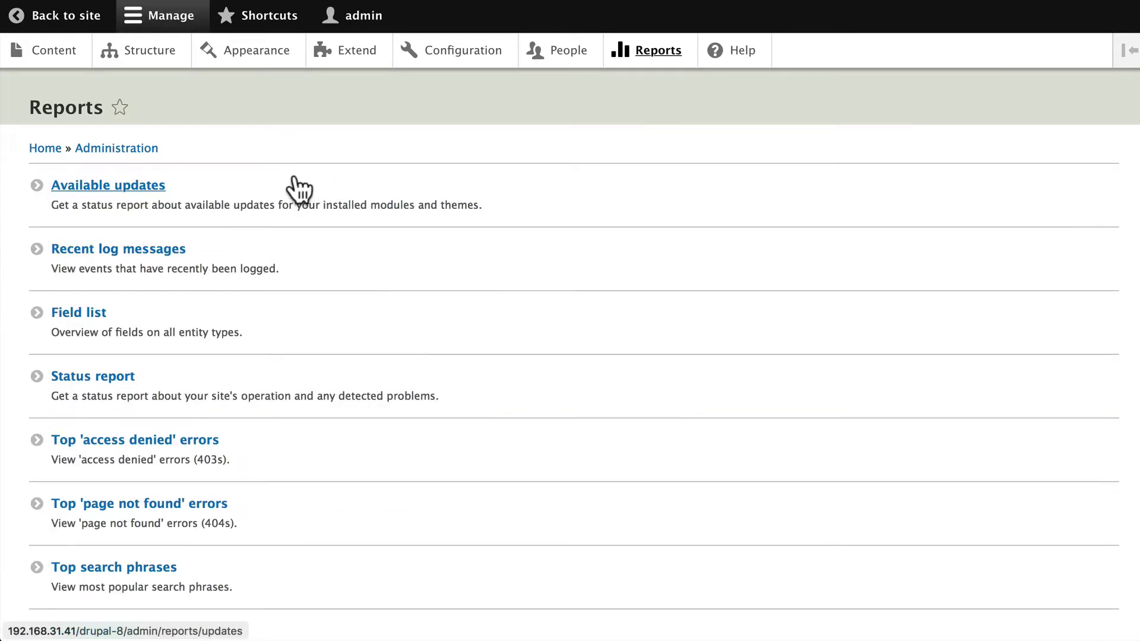
pyautogui.scroll(-2, 300, 188)
pyautogui.scroll(2, 300, 189)
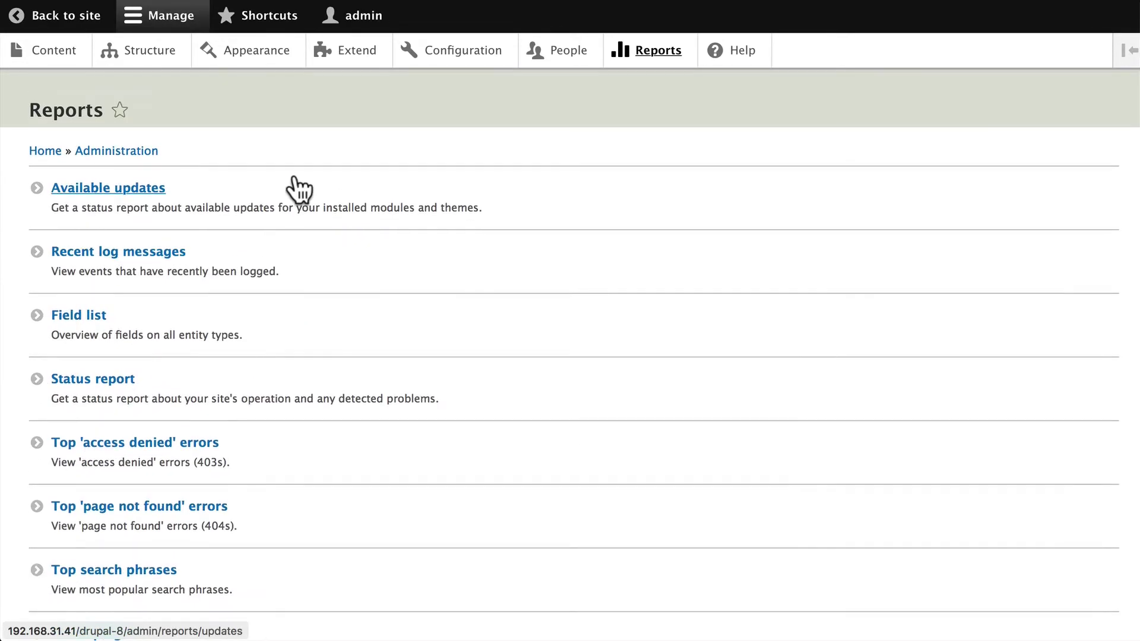
# Review Available updates across the List, Update and Settings tabs, confirming everything is current
pyautogui.click(95, 185)
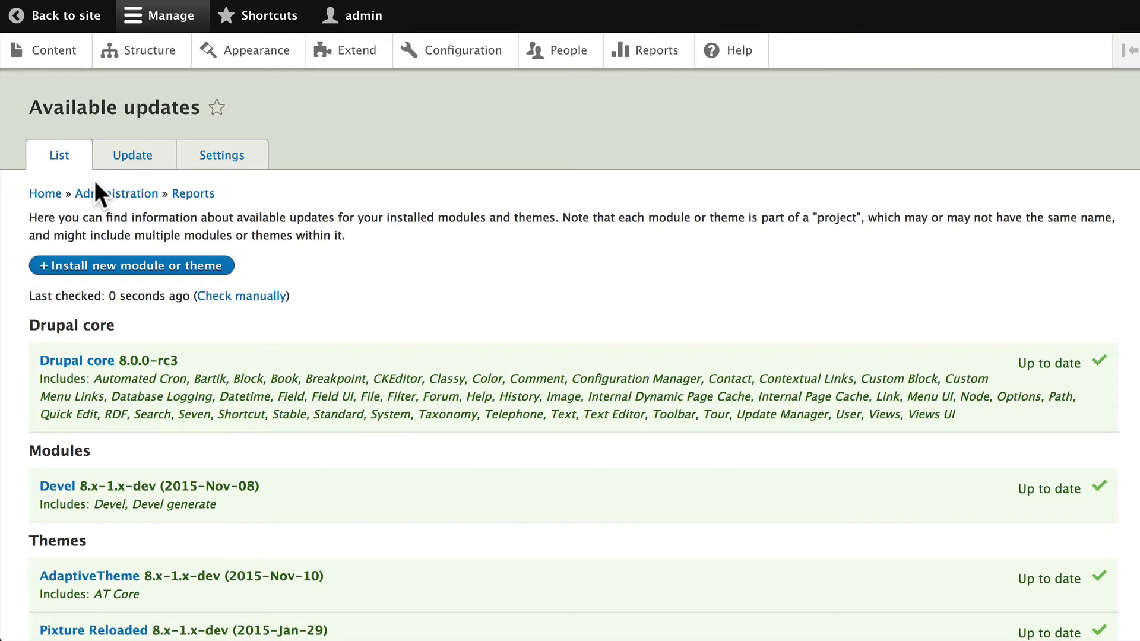
pyautogui.scroll(-4, 505, 329)
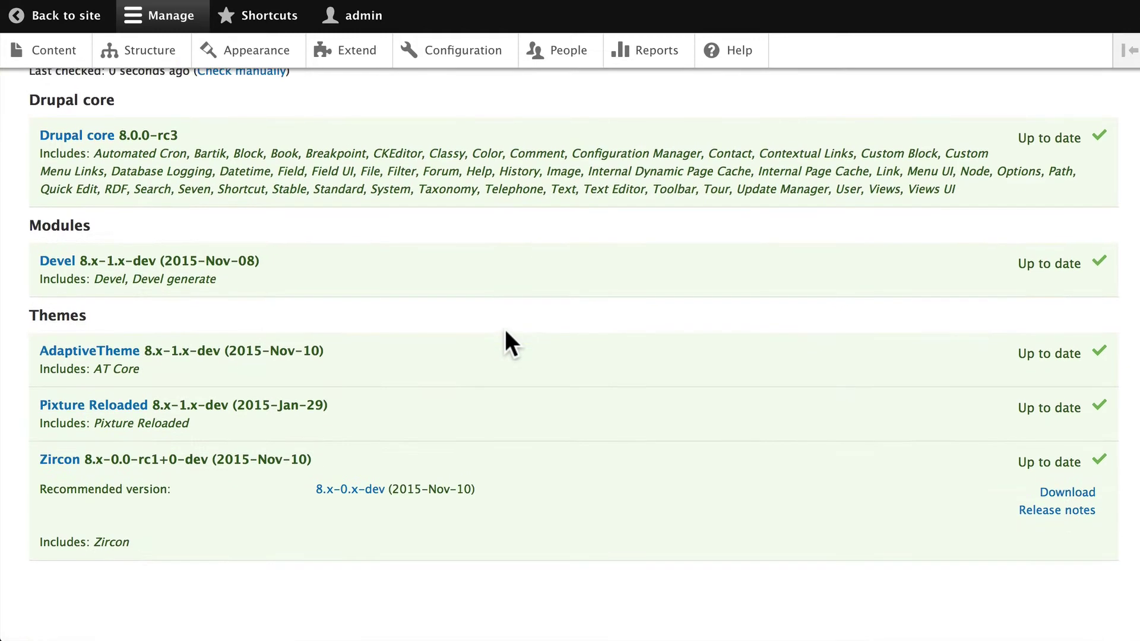
pyautogui.scroll(4, 506, 332)
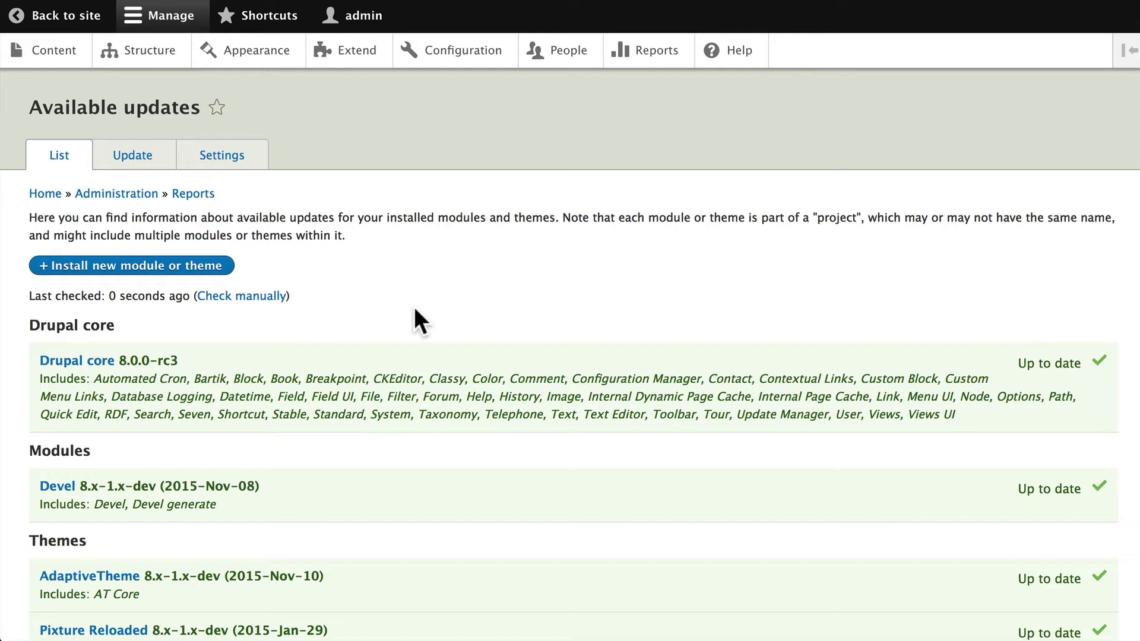
pyautogui.scroll(-4, 415, 310)
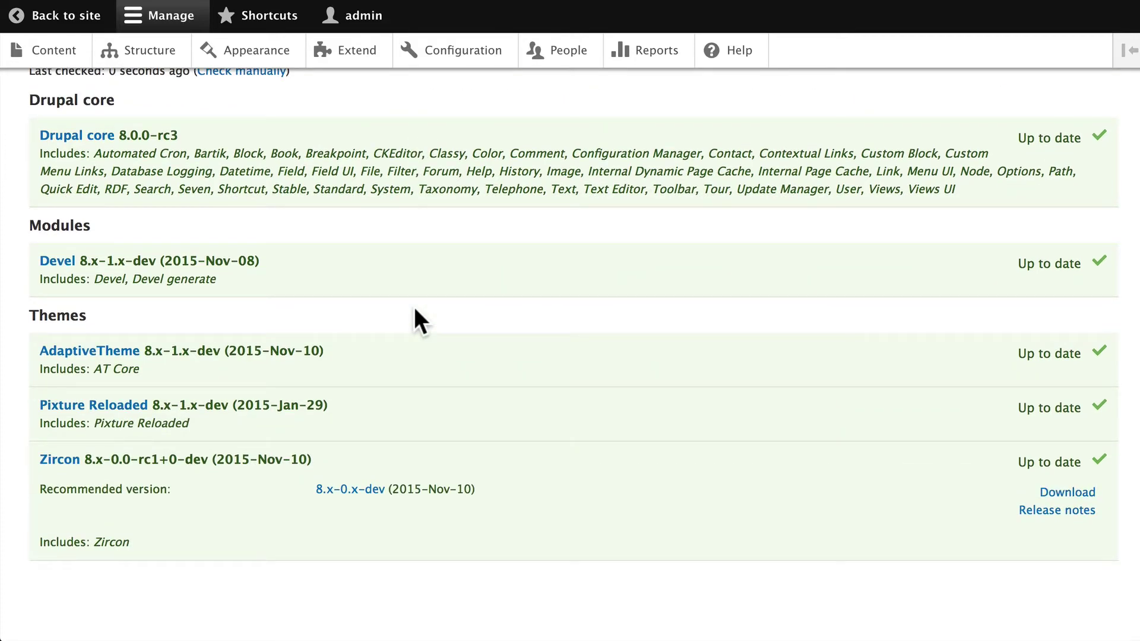
pyautogui.scroll(4, 414, 306)
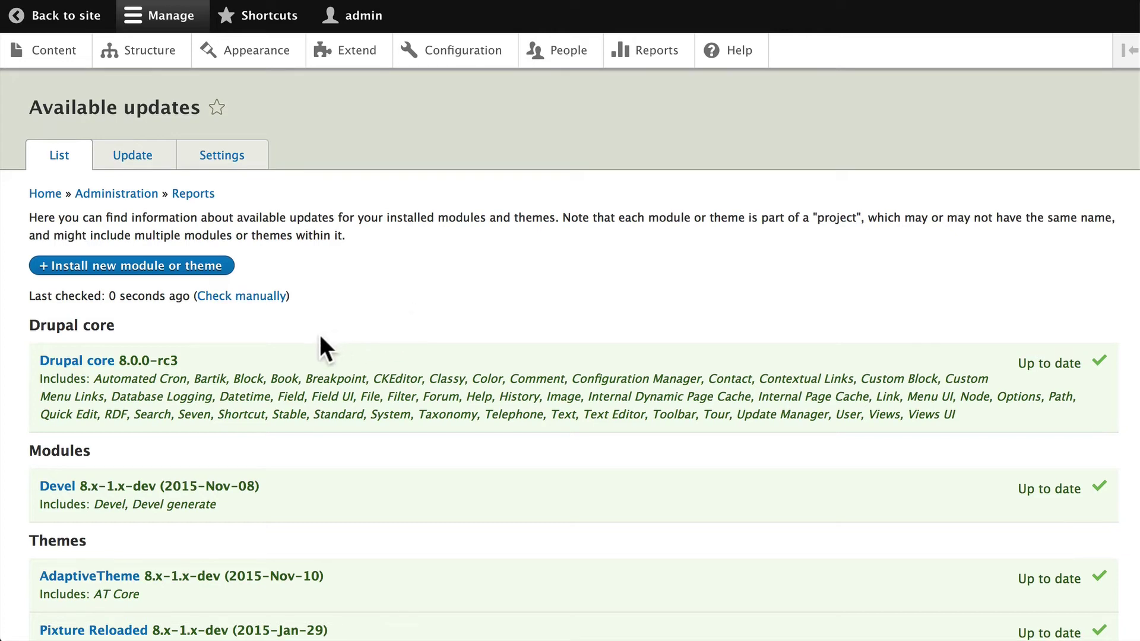
pyautogui.click(118, 159)
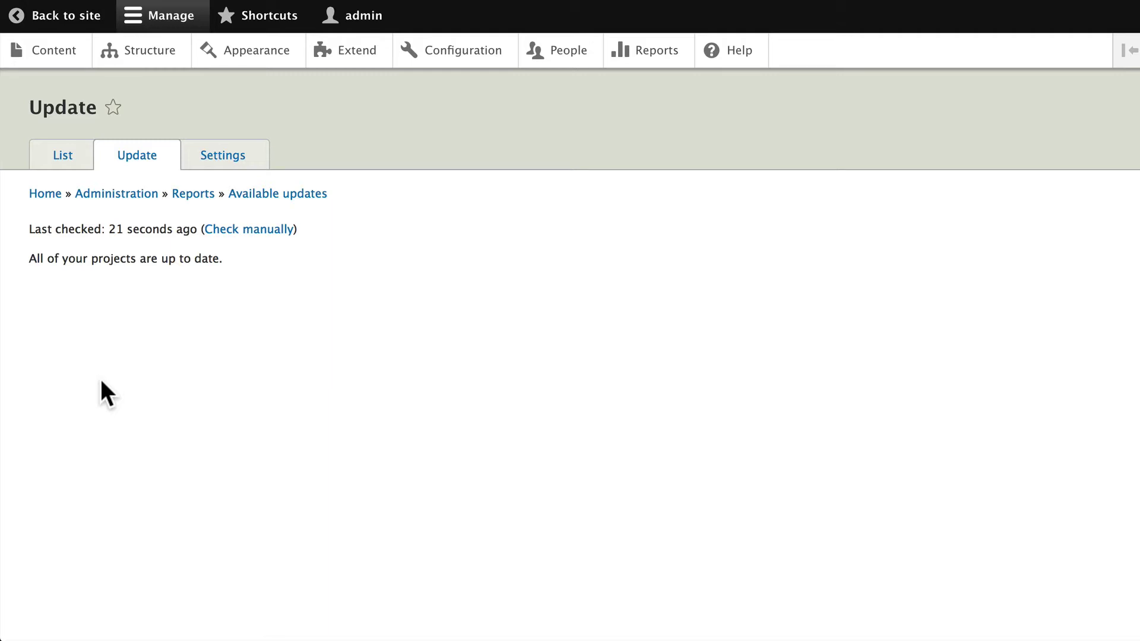
pyautogui.click(217, 159)
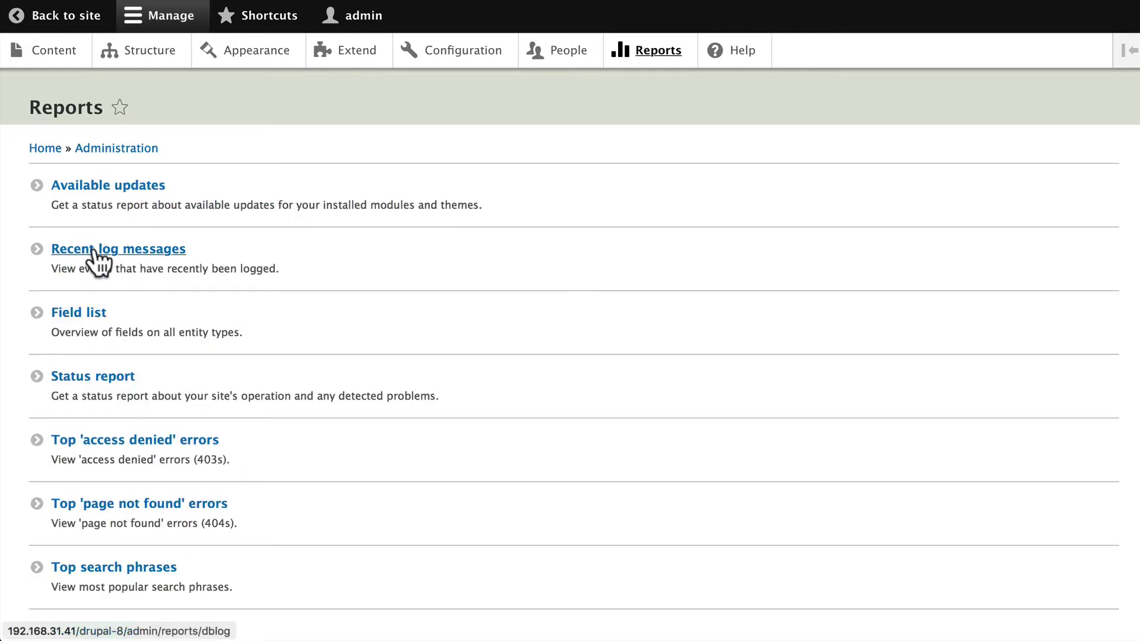
# Open Recent log messages and scroll through the list of logged events
pyautogui.click(41, 256)
pyautogui.scroll(-10, 43, 252)
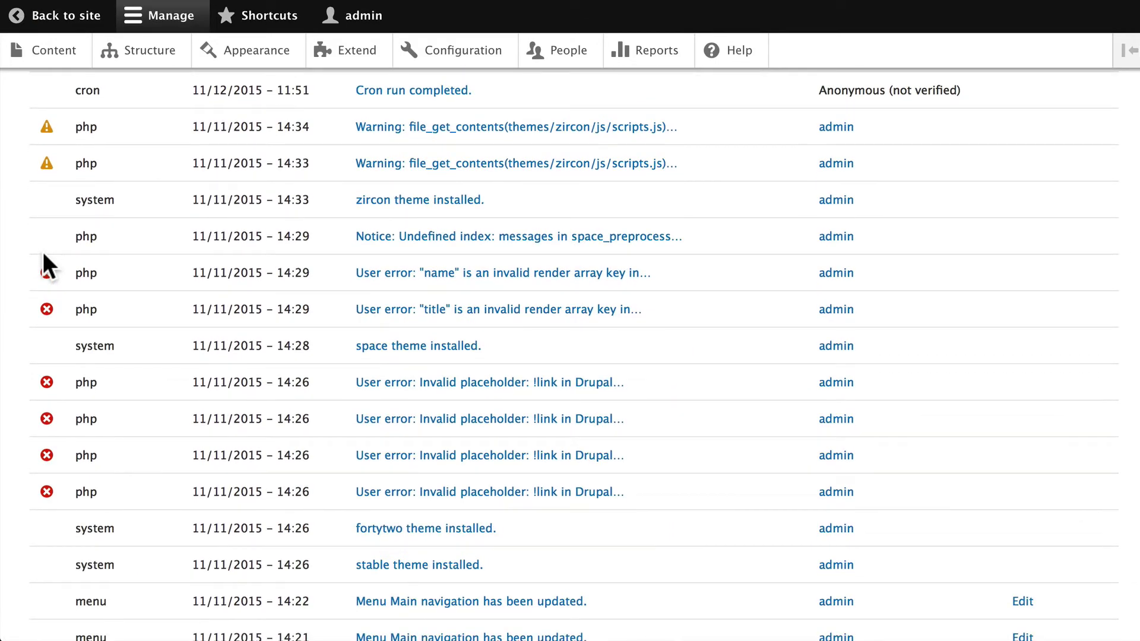
pyautogui.scroll(-5, 75, 258)
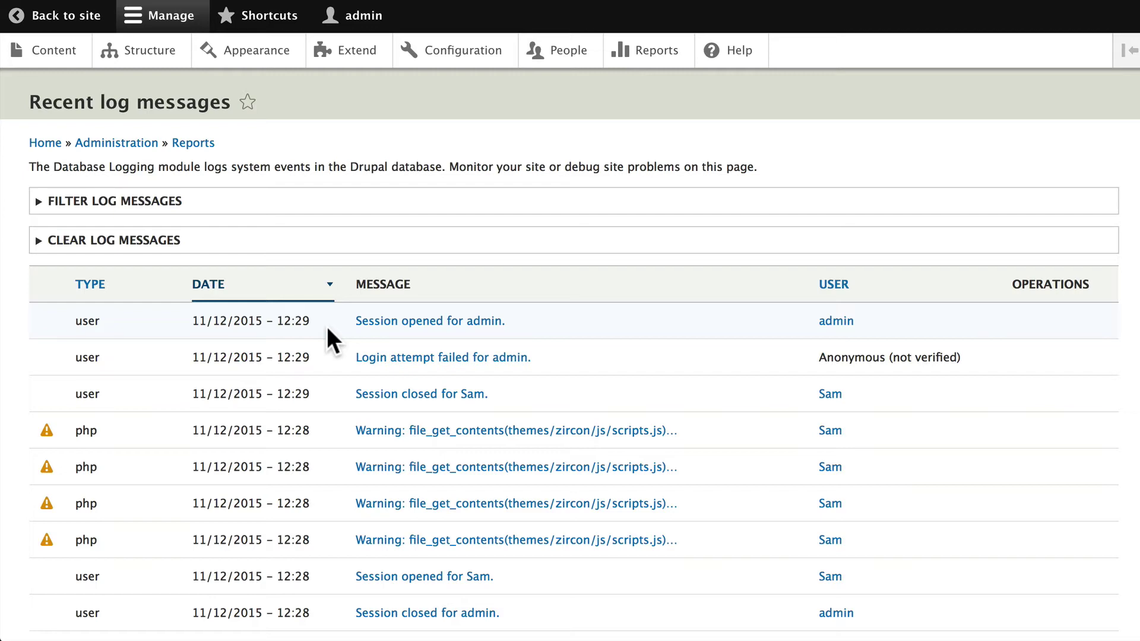
pyautogui.scroll(-2, 327, 326)
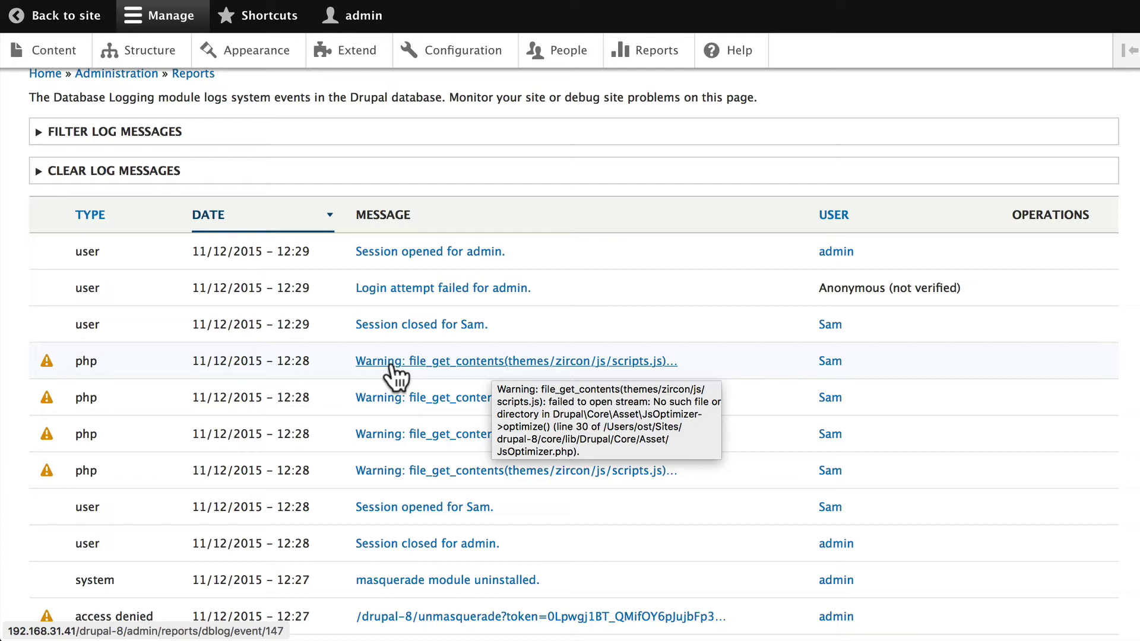
pyautogui.scroll(-4, 284, 378)
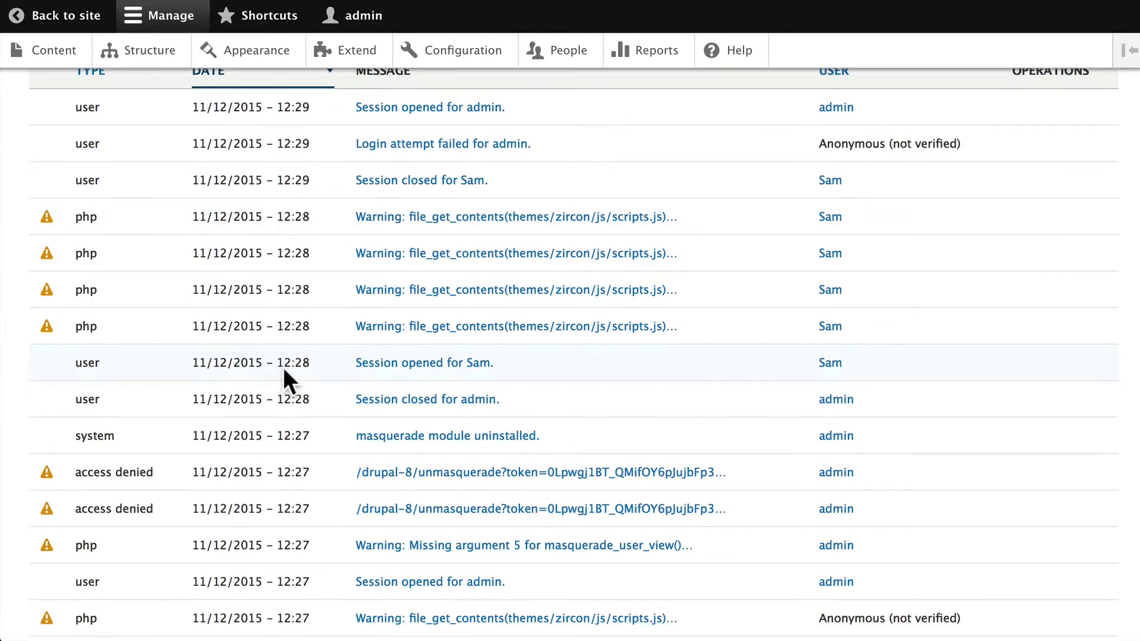
pyautogui.scroll(-4, 283, 368)
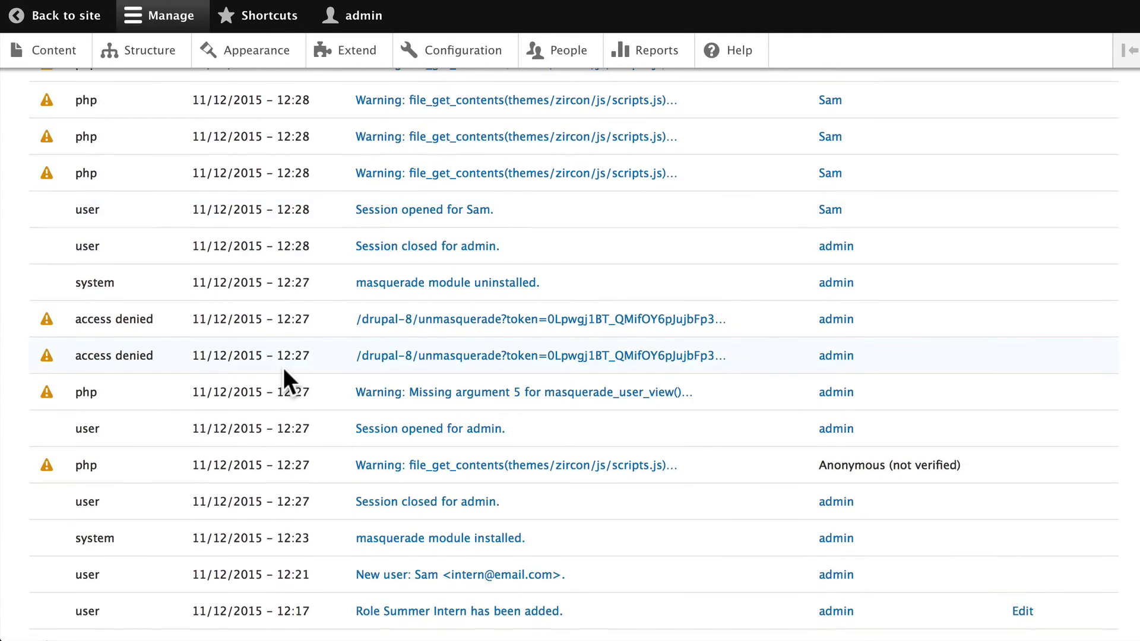
pyautogui.scroll(-6, 283, 368)
pyautogui.scroll(7, 280, 366)
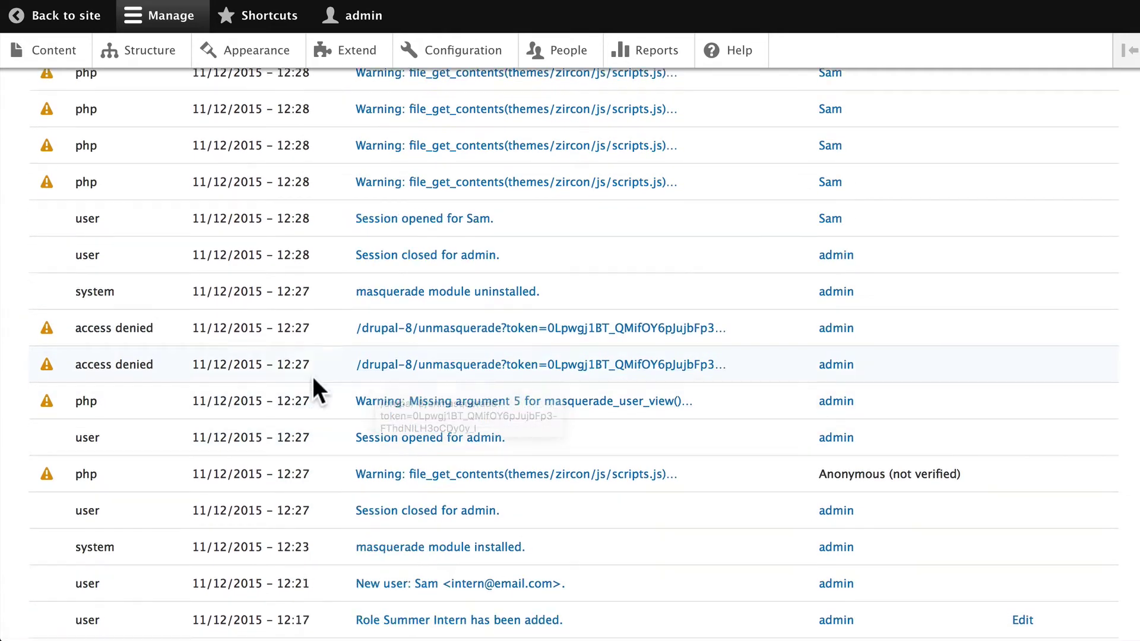
pyautogui.scroll(-4, 312, 376)
pyautogui.scroll(-10, 314, 380)
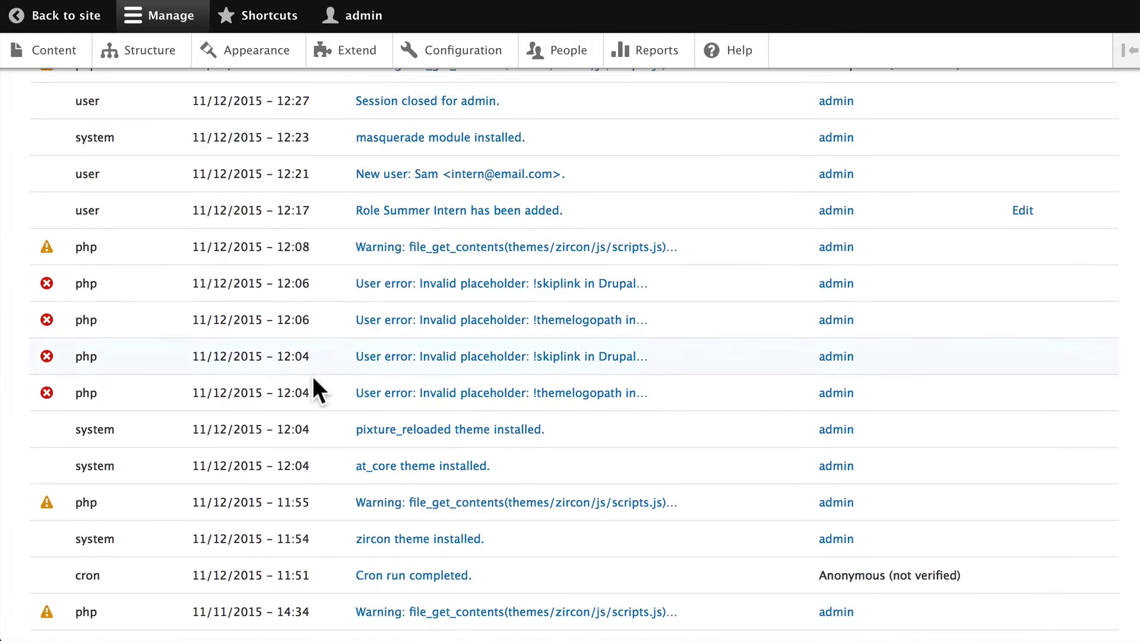
pyautogui.scroll(15, 317, 379)
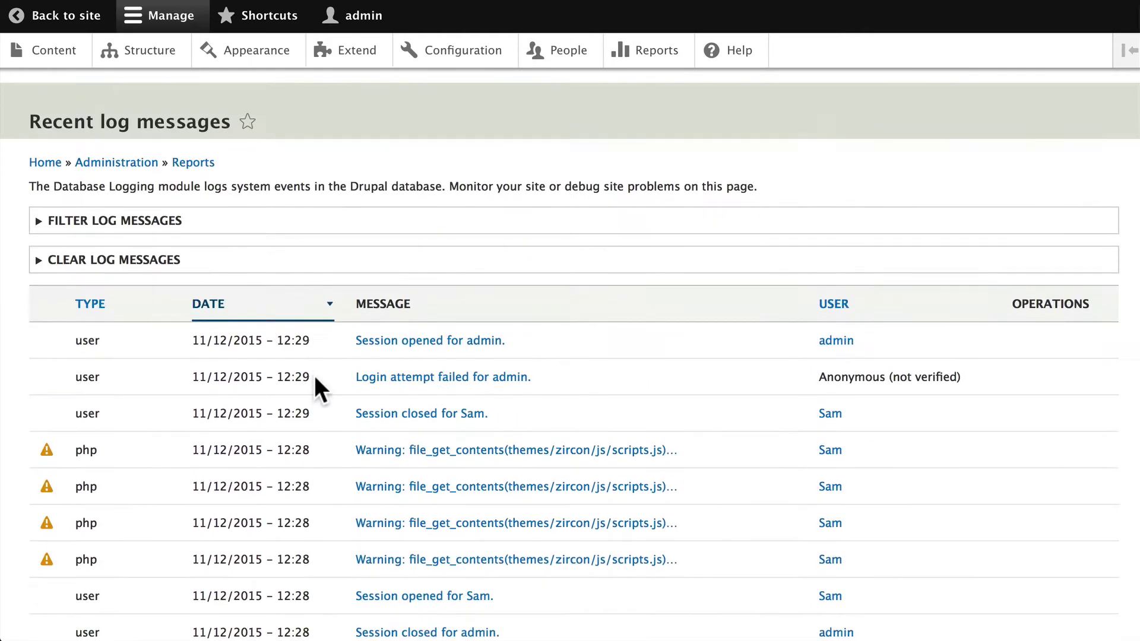
# Filter the log messages to the 'access denied' type, then collapse the filter options
pyautogui.click(94, 205)
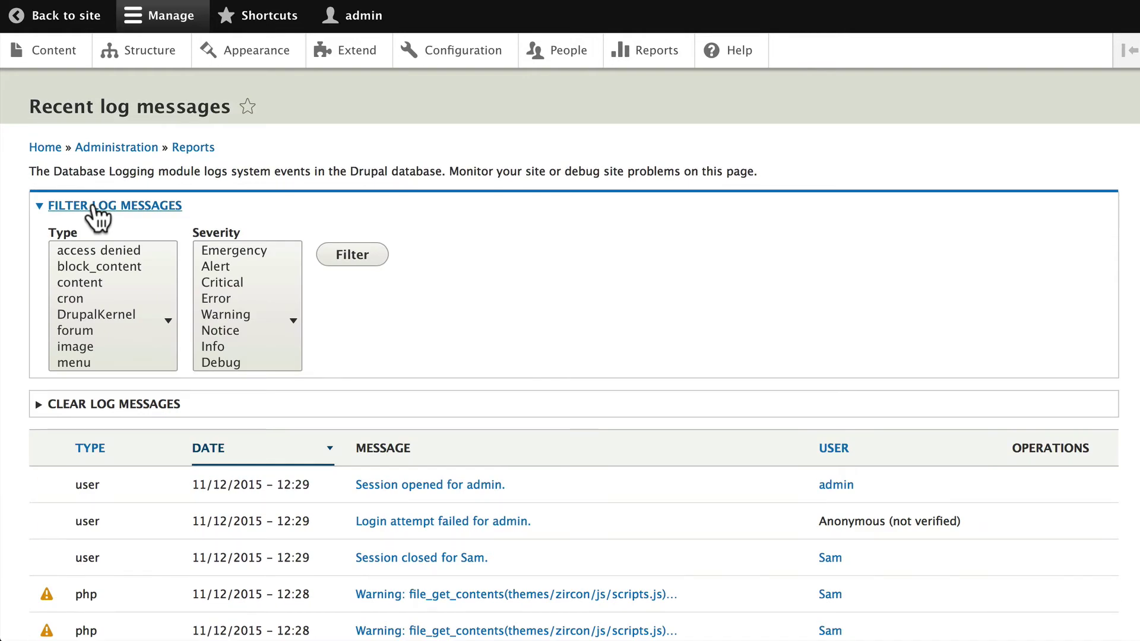
pyautogui.click(105, 250)
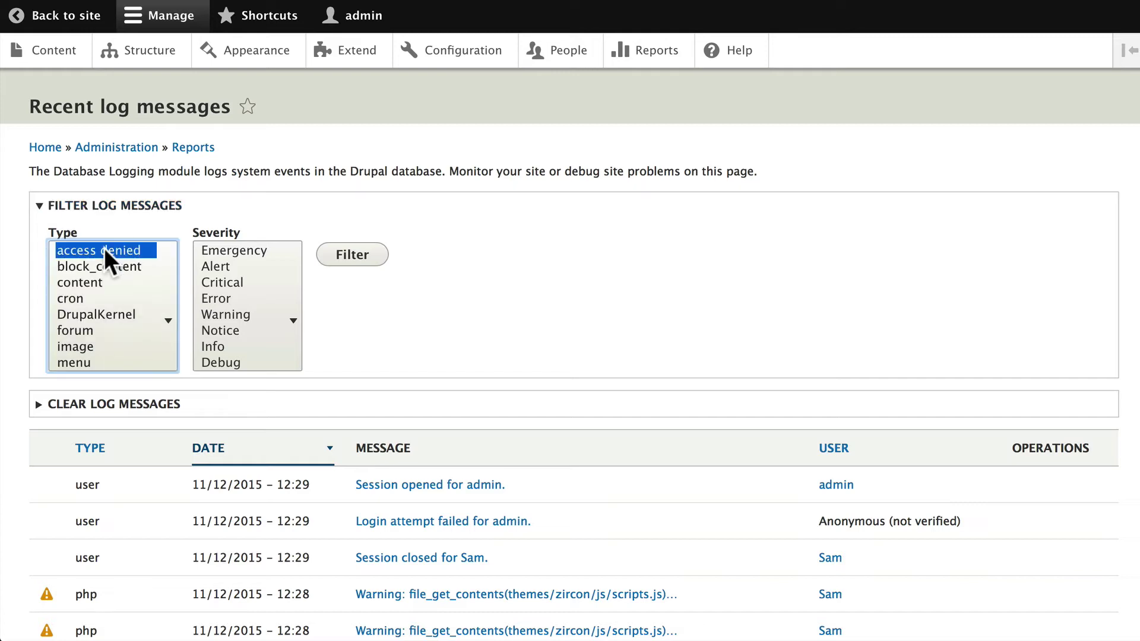
pyautogui.click(334, 264)
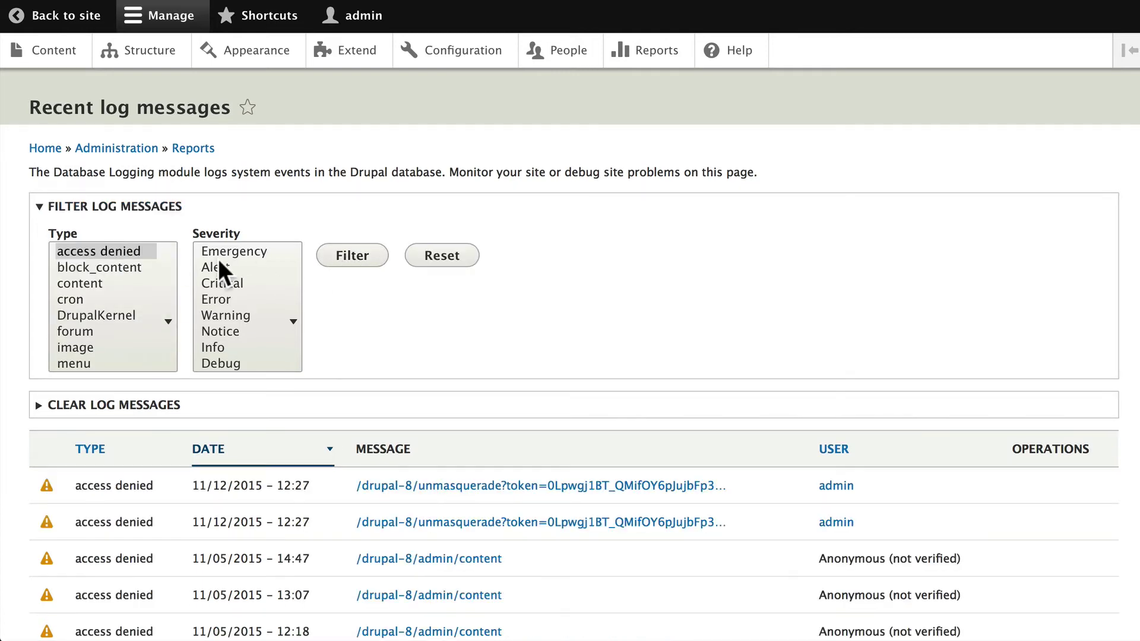
pyautogui.scroll(-3, 219, 270)
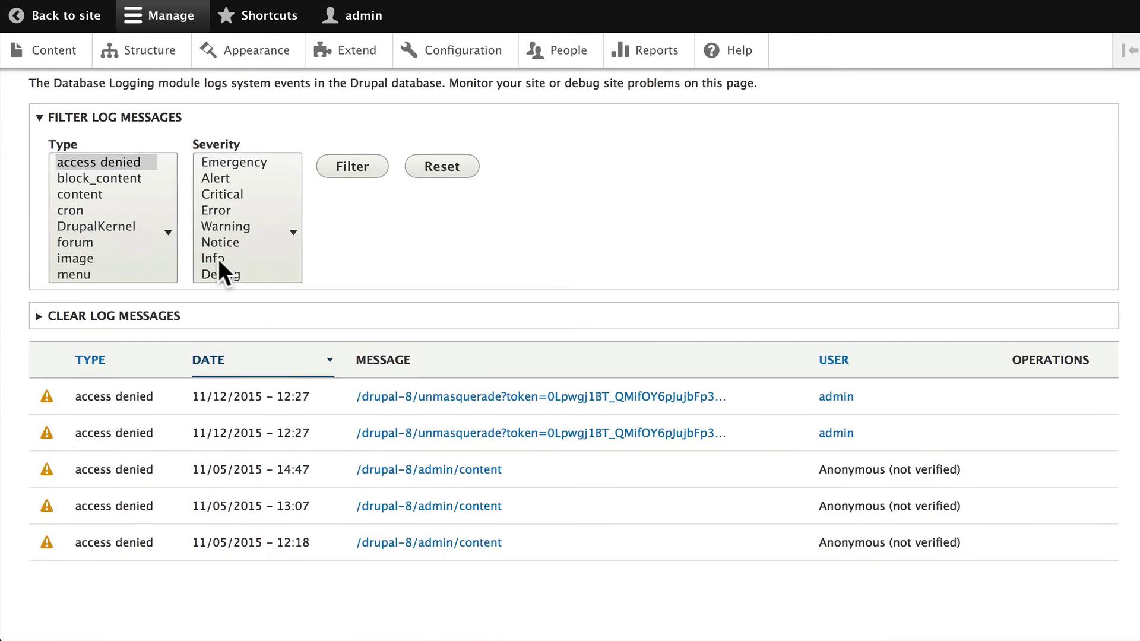
pyautogui.scroll(3, 219, 259)
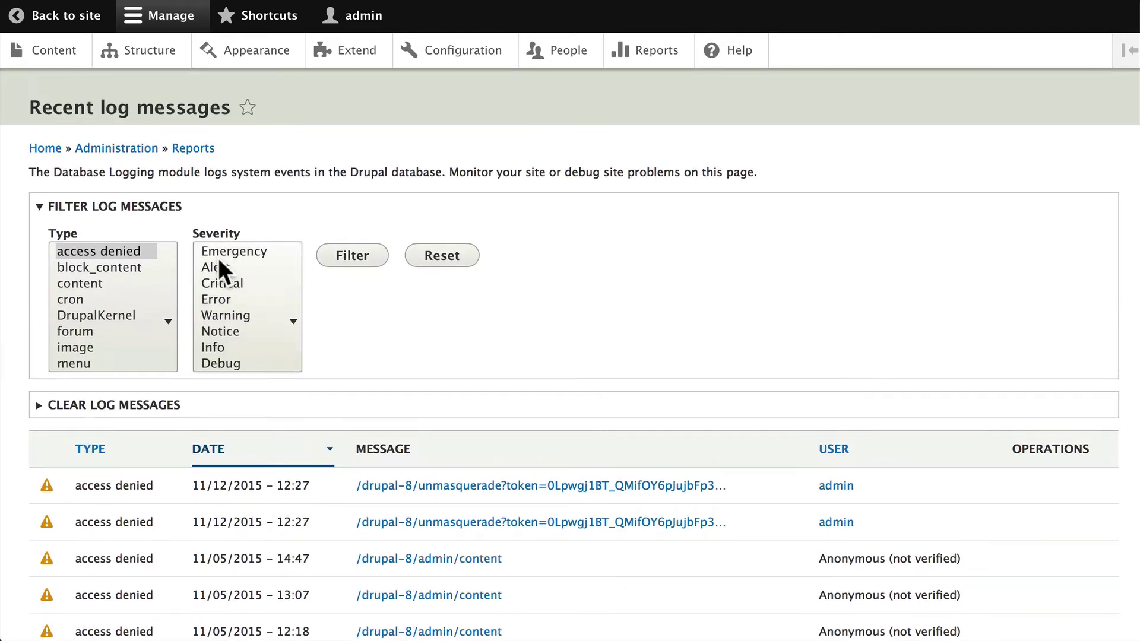
pyautogui.click(100, 207)
# Clear all recent log messages, confirm the deletion, and go back to Reports
pyautogui.click(74, 245)
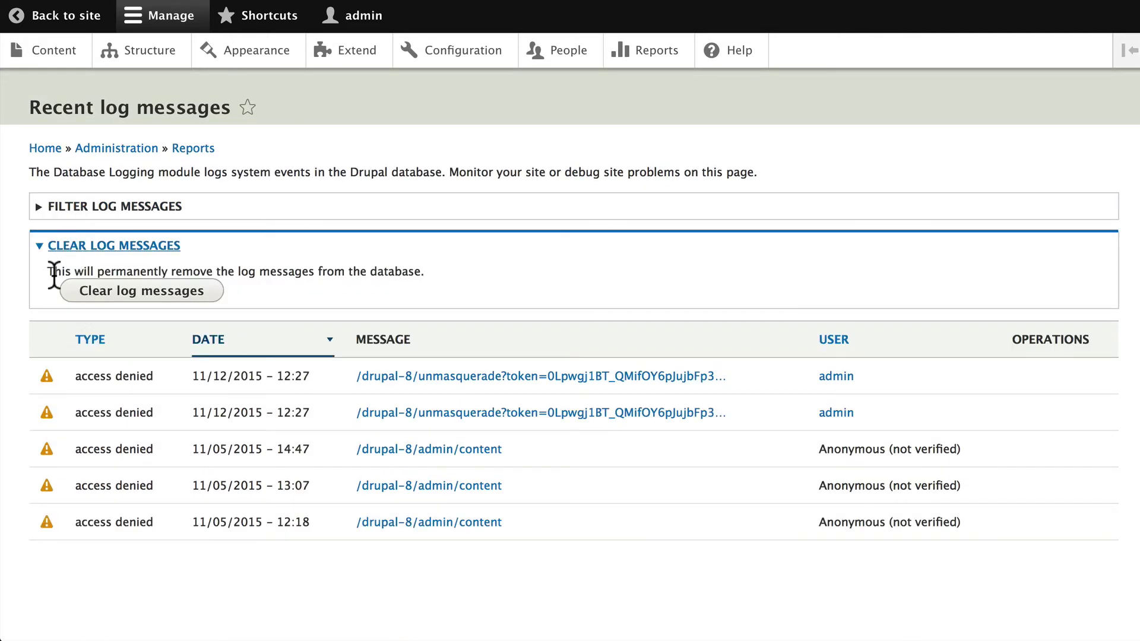
pyautogui.click(126, 294)
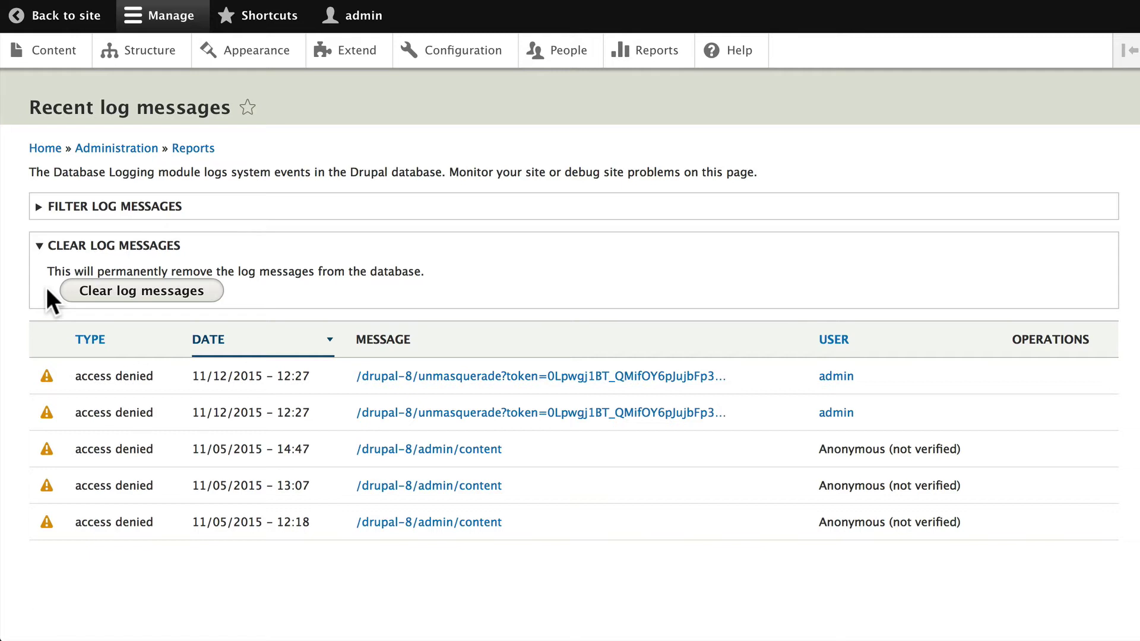
pyautogui.click(56, 207)
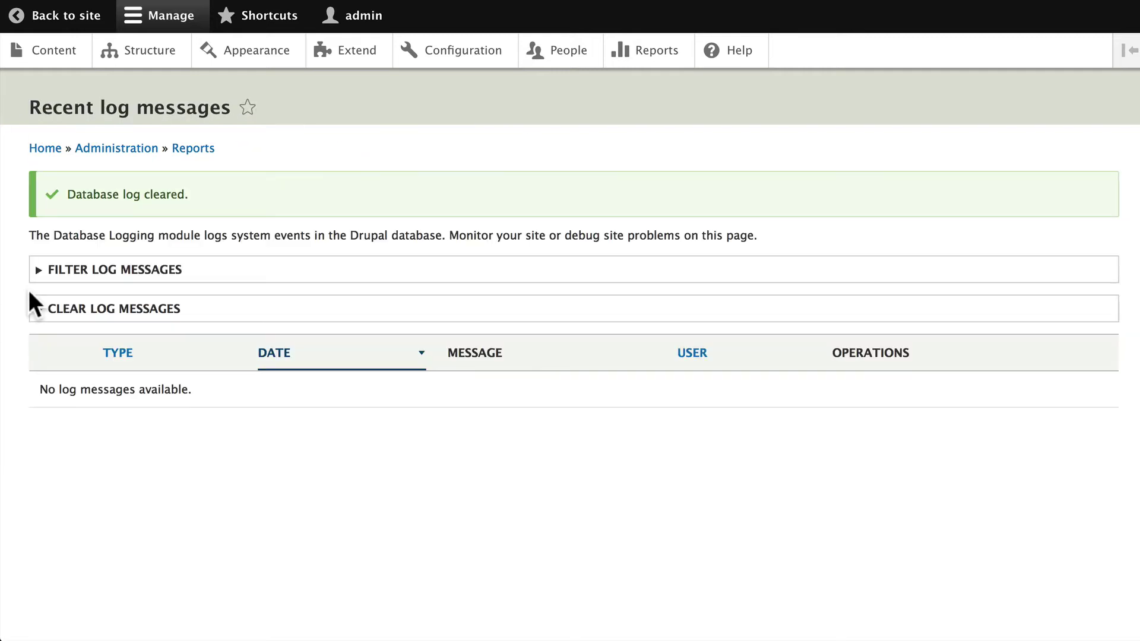
pyautogui.click(191, 149)
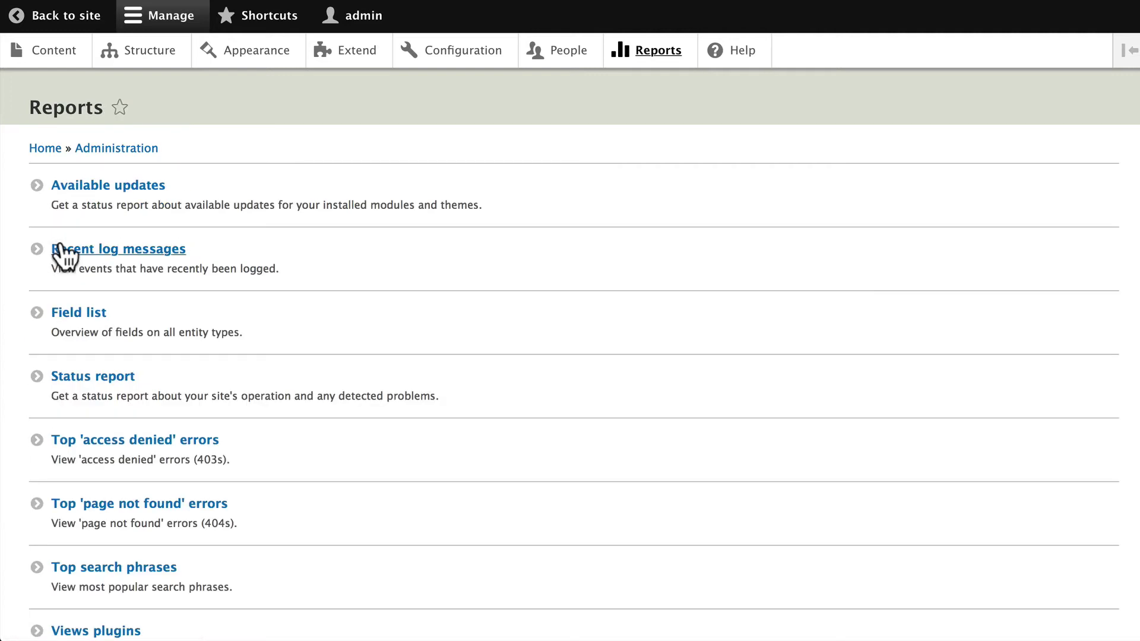
# Browse the Field list table of fields for every entity type, then return to Reports
pyautogui.scroll(-2, 352, 250)
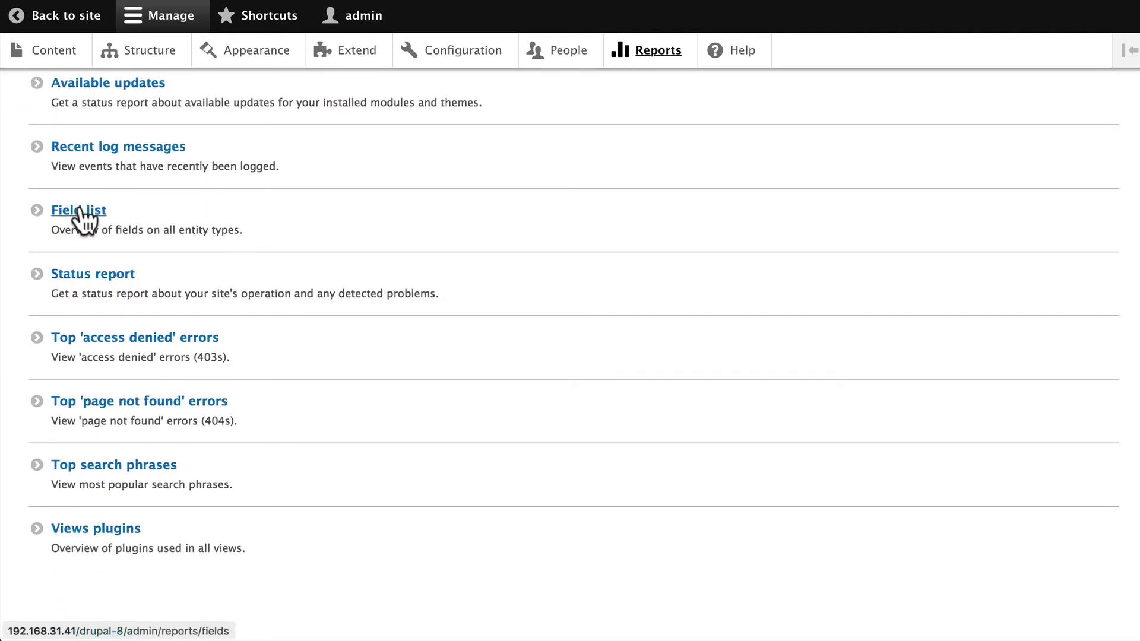
pyautogui.click(80, 211)
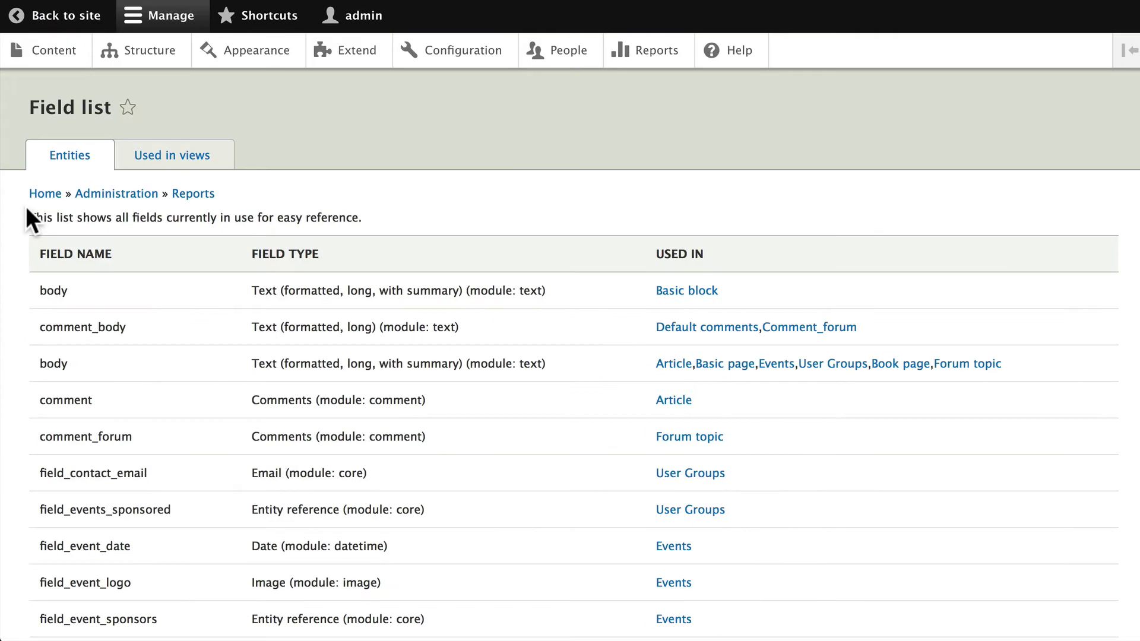
pyautogui.scroll(-5, 26, 207)
pyautogui.scroll(-3, 26, 205)
pyautogui.scroll(10, 26, 206)
pyautogui.scroll(-1, 55, 273)
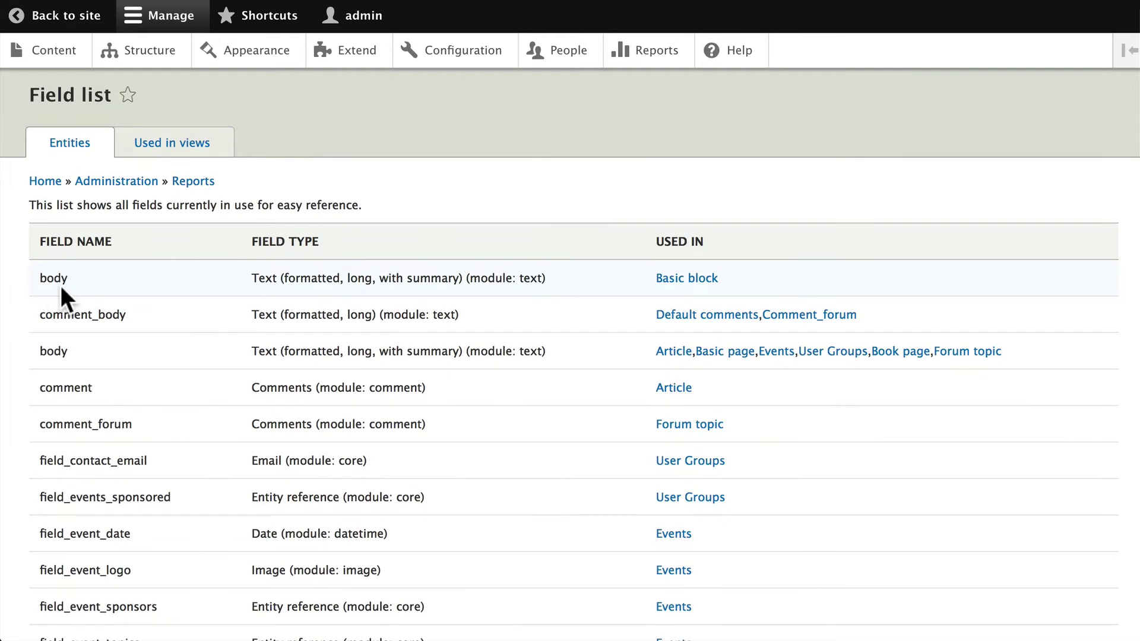
pyautogui.scroll(-6, 60, 286)
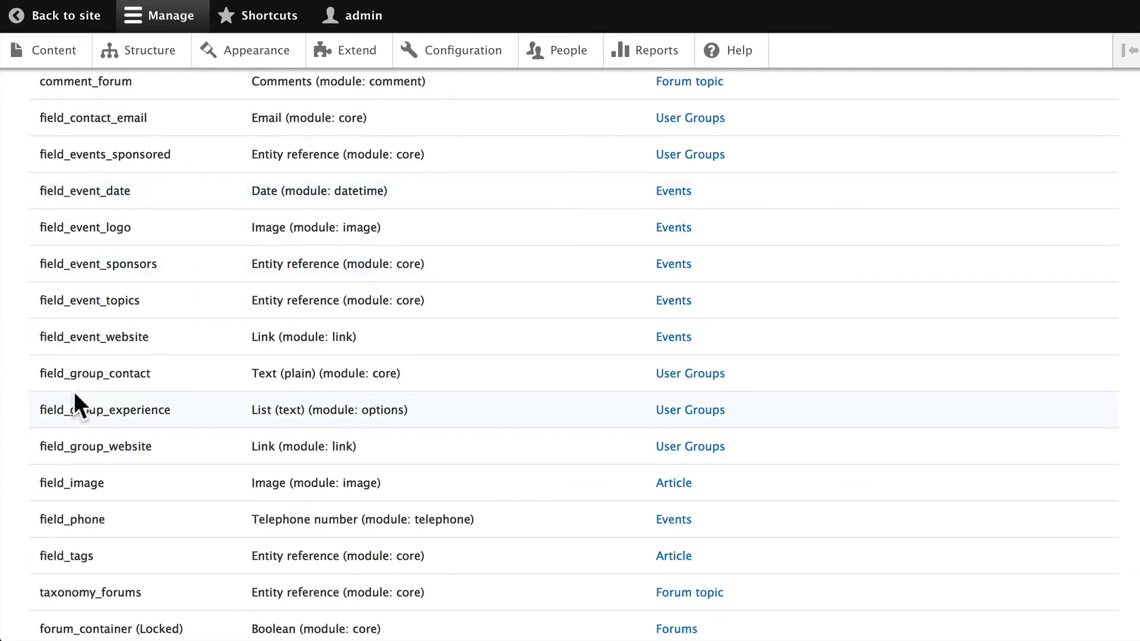
pyautogui.scroll(7, 73, 391)
pyautogui.scroll(1, 74, 391)
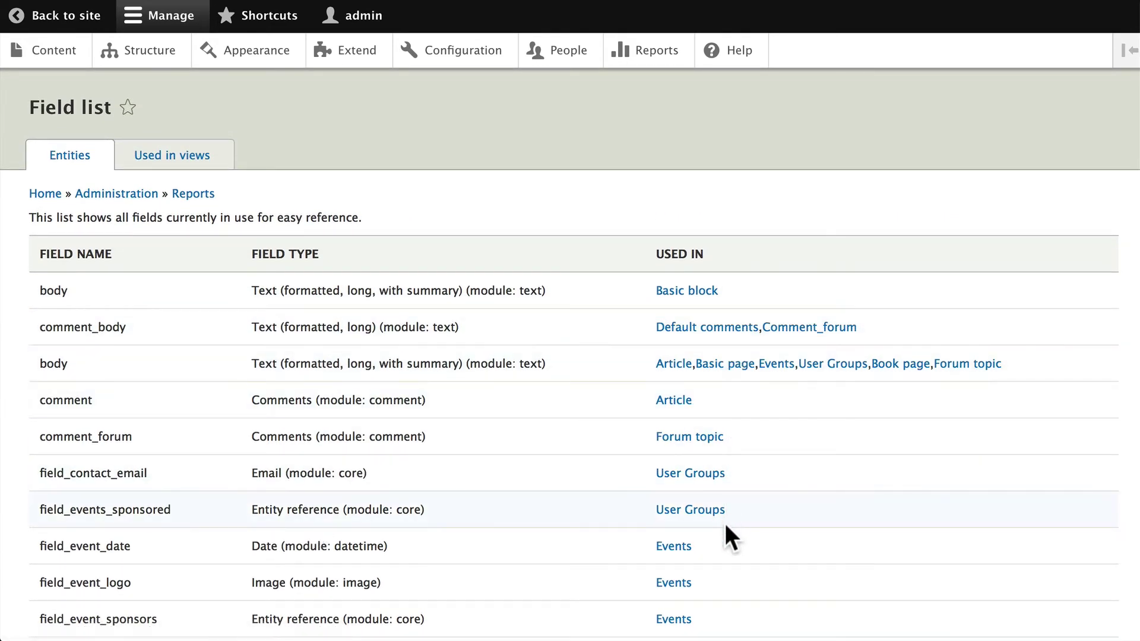
pyautogui.scroll(-5, 724, 521)
pyautogui.scroll(-4, 725, 523)
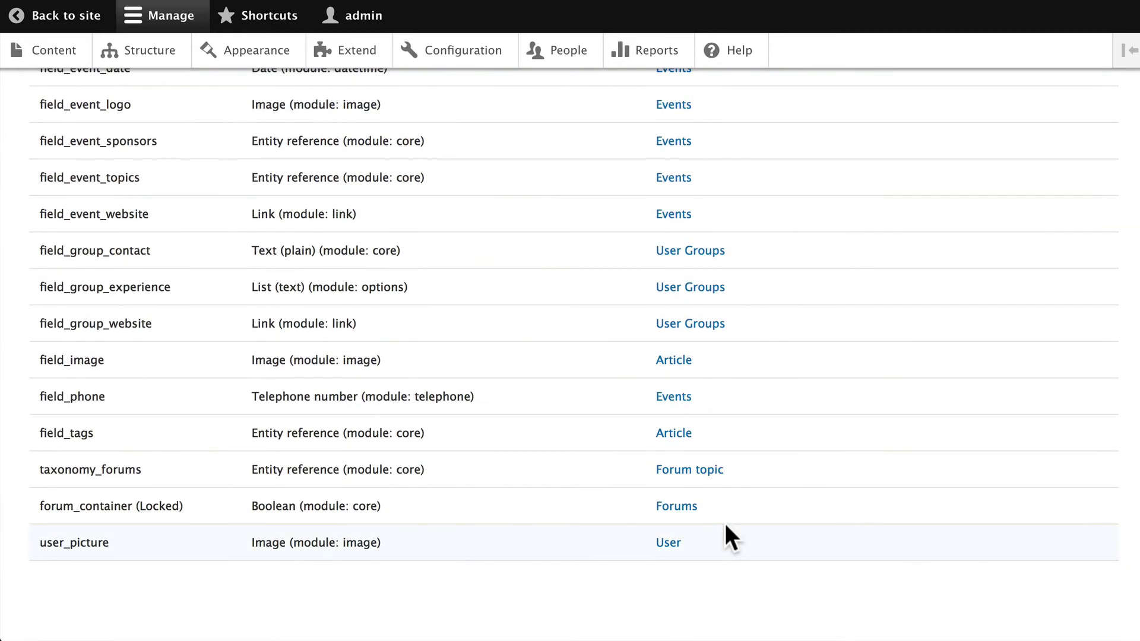
pyautogui.scroll(9, 725, 522)
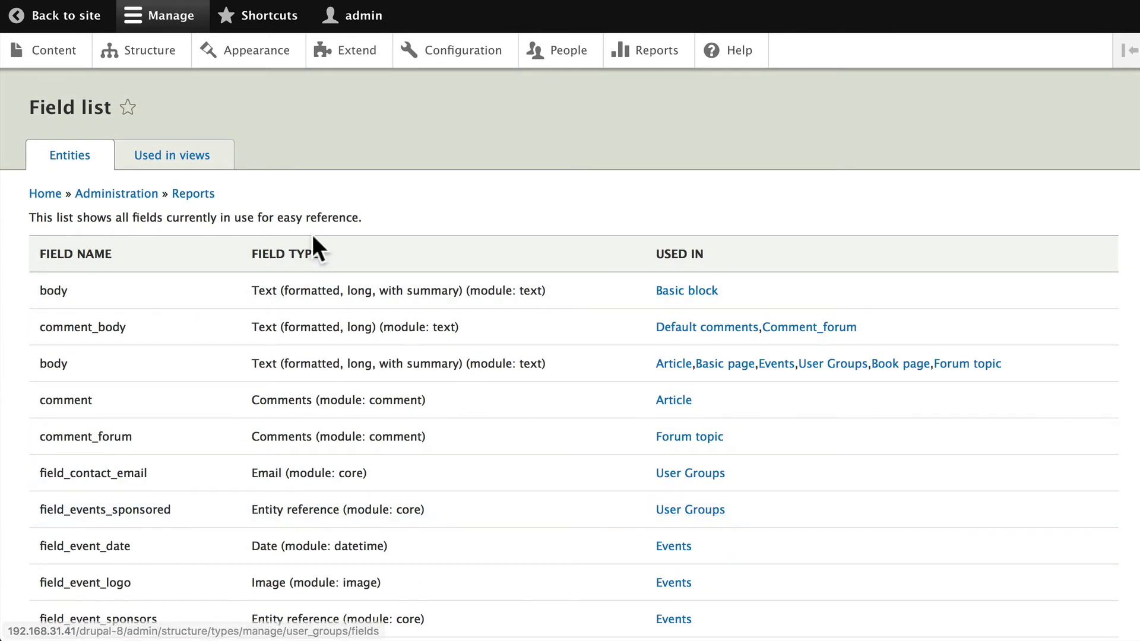
pyautogui.click(196, 189)
pyautogui.scroll(-3, 69, 261)
pyautogui.click(67, 279)
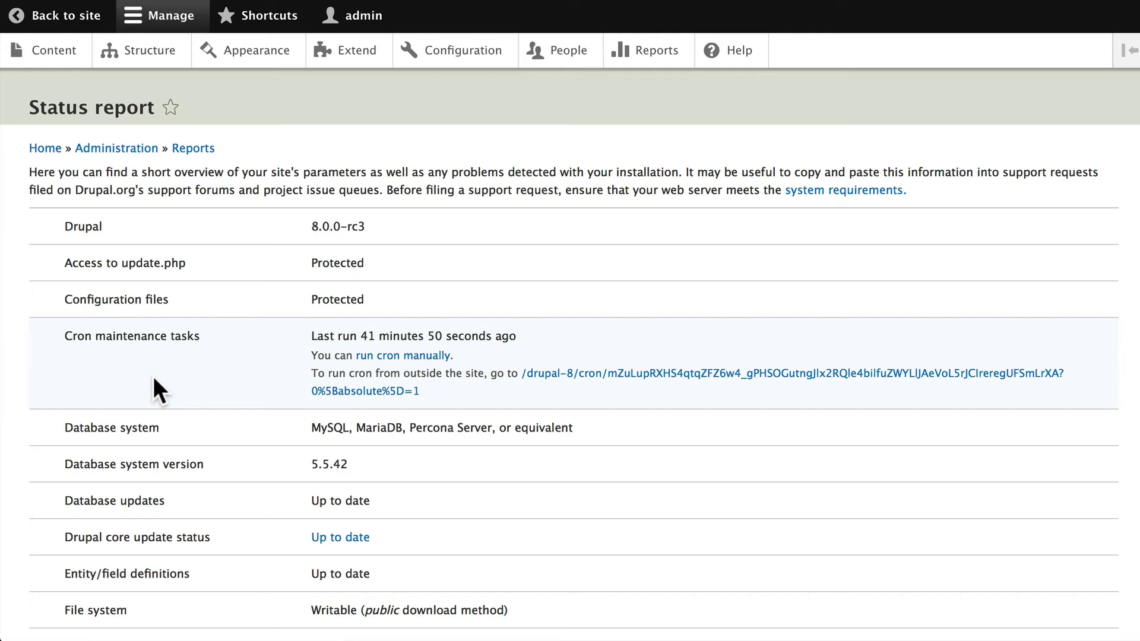
pyautogui.scroll(-5, 153, 376)
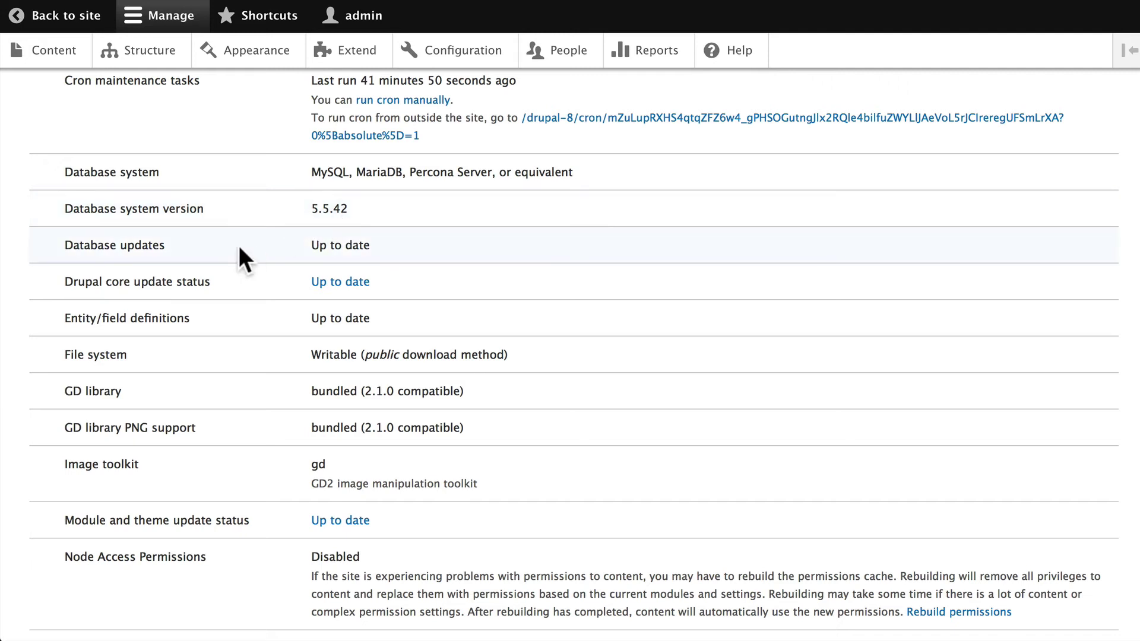
pyautogui.scroll(-1, 239, 245)
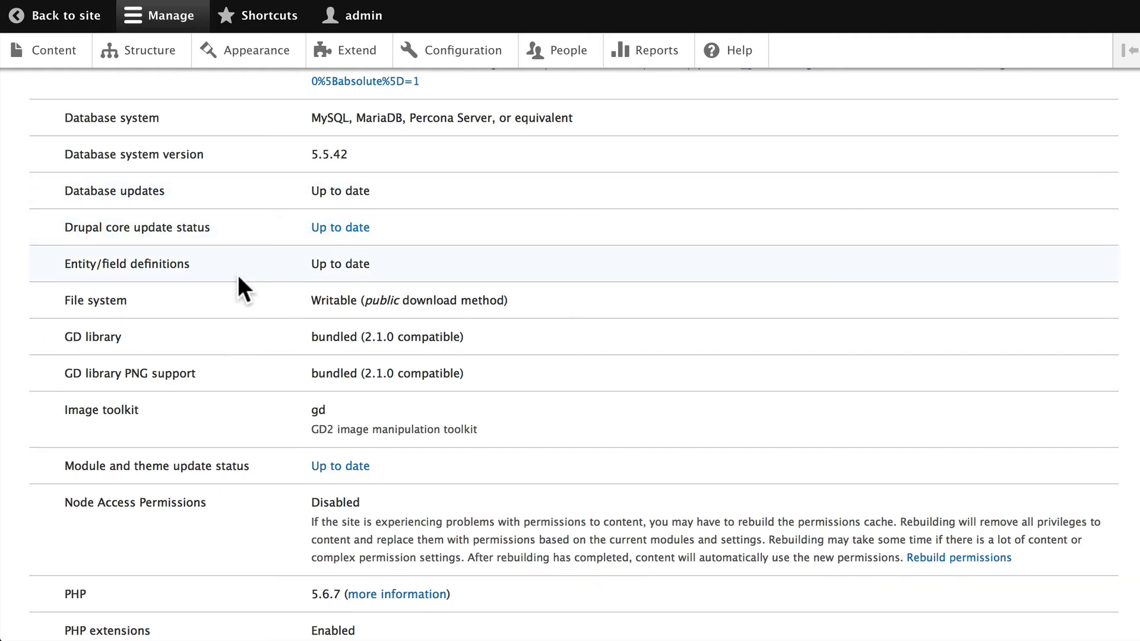
pyautogui.scroll(-8, 238, 275)
pyautogui.scroll(-1, 238, 276)
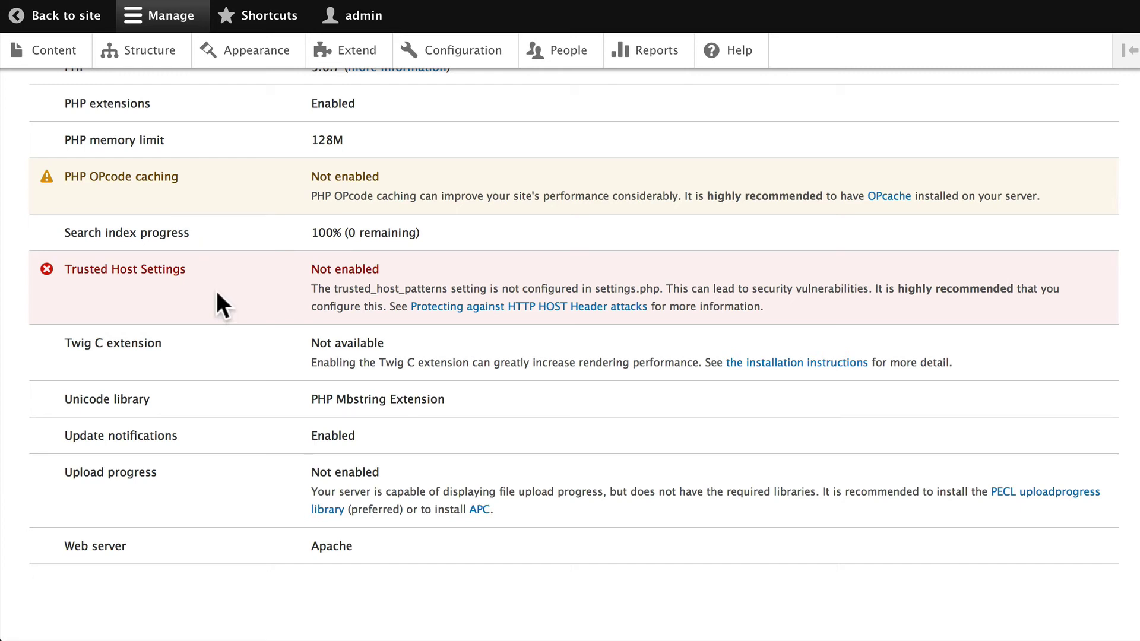
pyautogui.scroll(10, 217, 292)
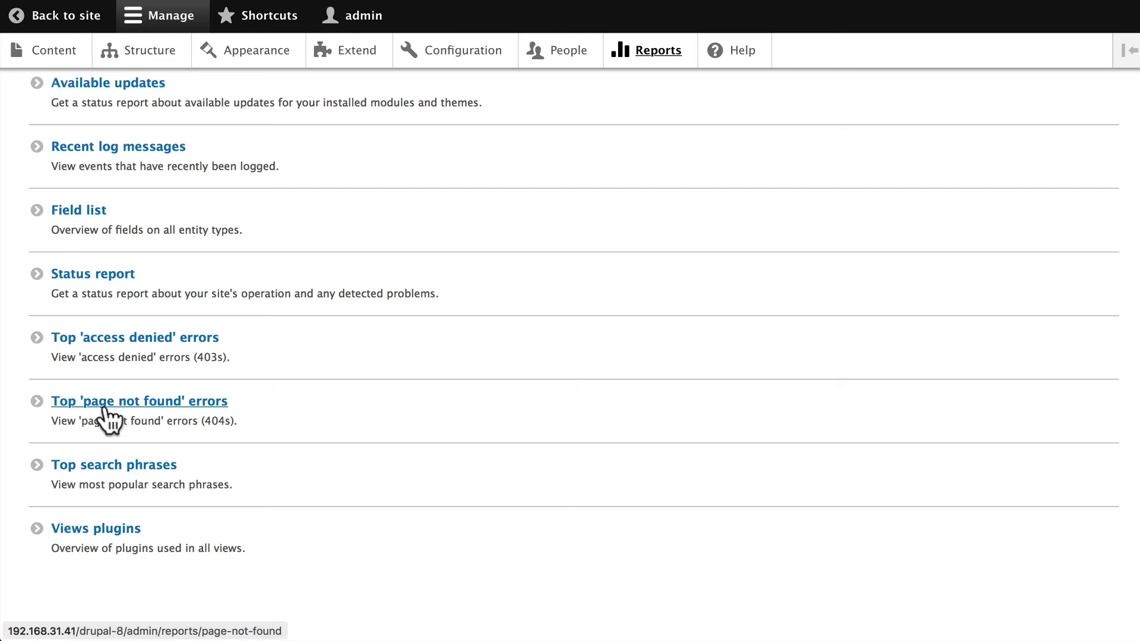
# Open the Top search phrases report from the Reports overview
pyautogui.click(102, 466)
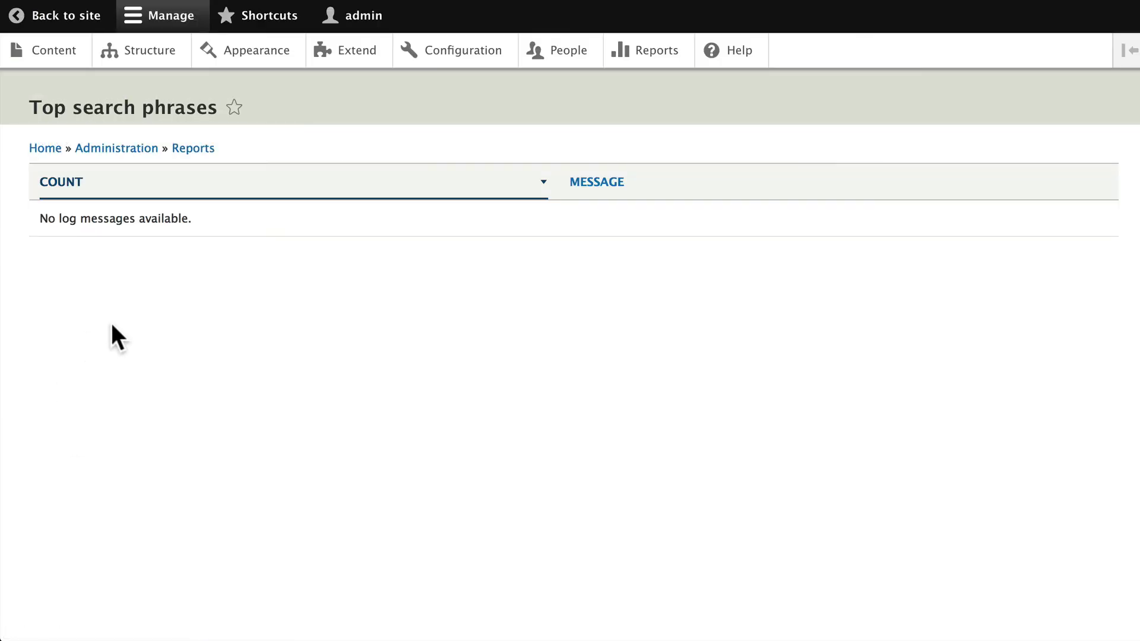
# Browse the Views plugins table of plugin types and the views using them, then return to Reports
pyautogui.click(193, 148)
pyautogui.scroll(-2, 153, 201)
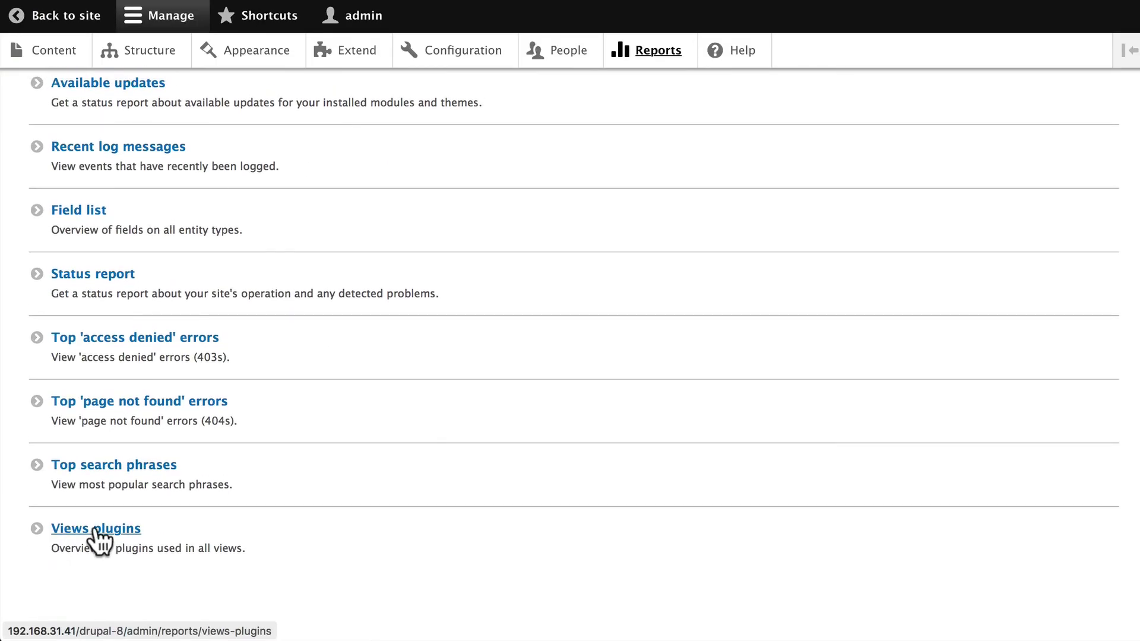
pyautogui.click(95, 528)
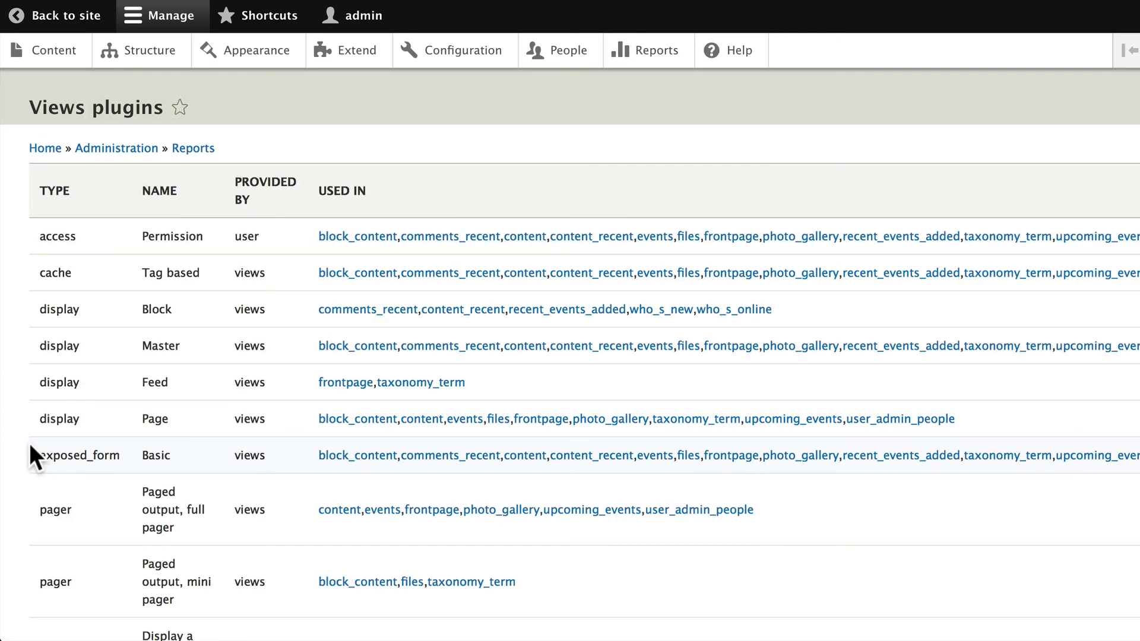
pyautogui.scroll(-8, 30, 444)
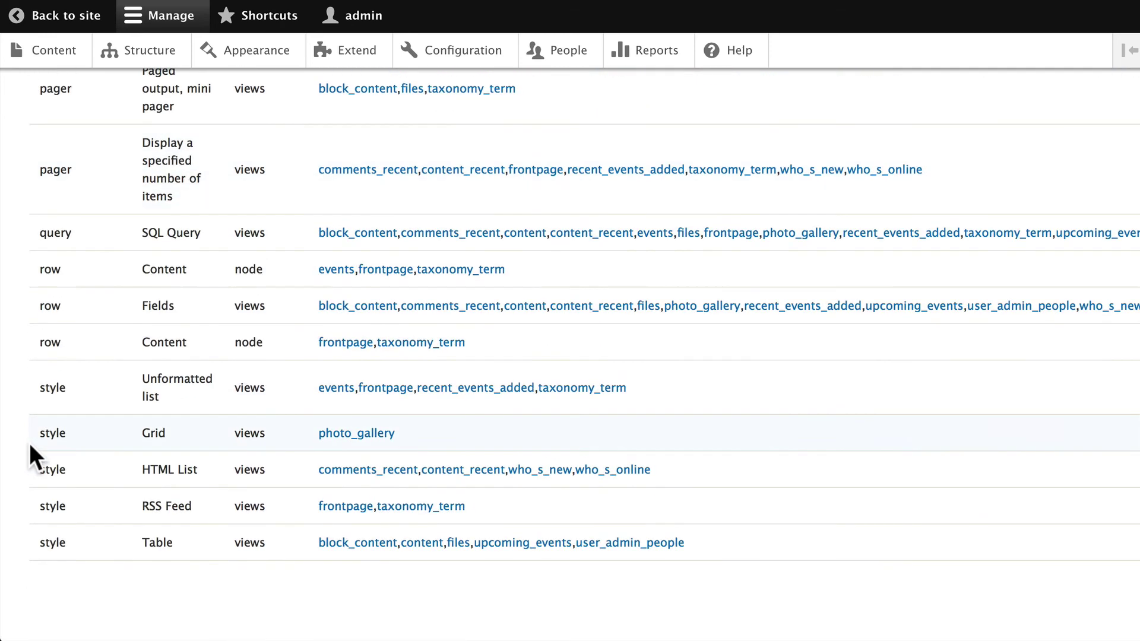
pyautogui.scroll(8, 30, 443)
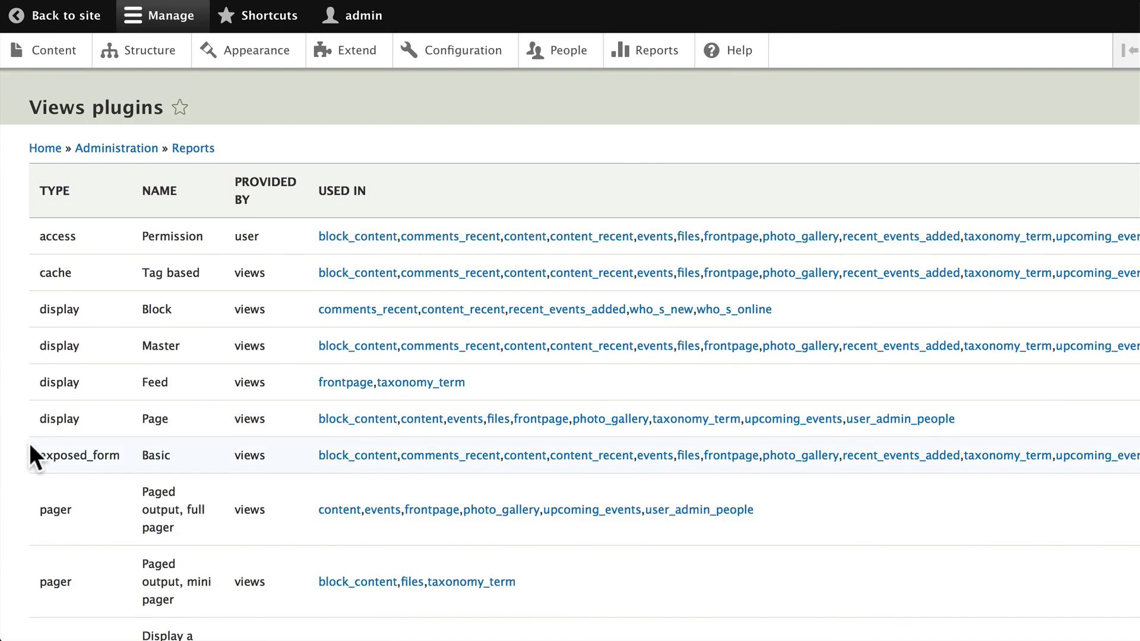
pyautogui.click(191, 150)
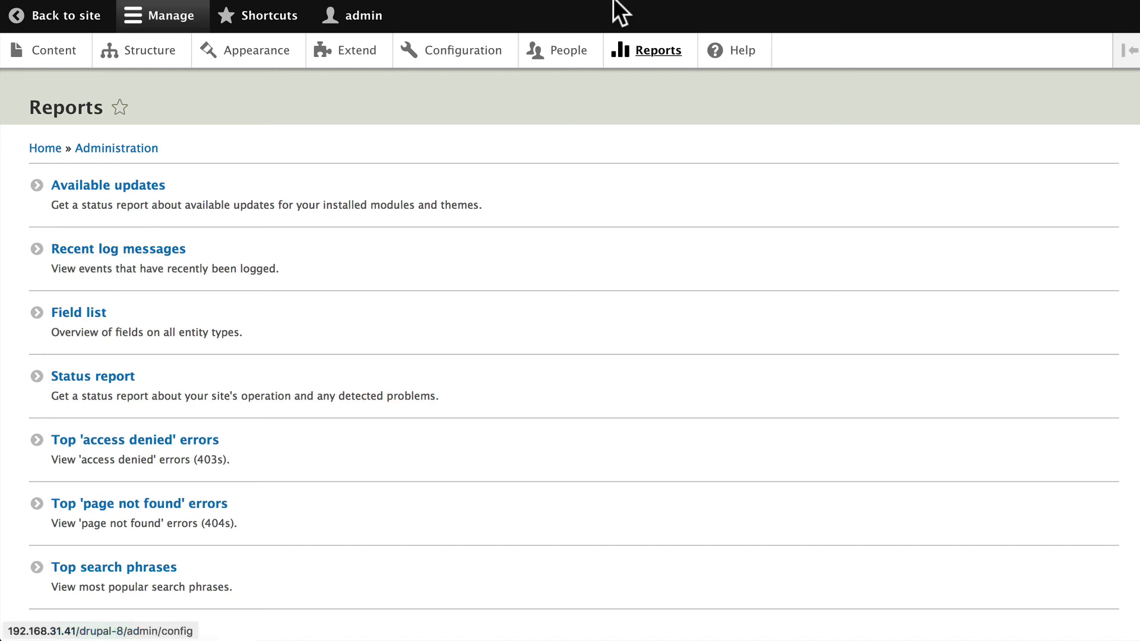
# Open Help from the admin toolbar and scroll down to the Help topics list
pyautogui.click(742, 52)
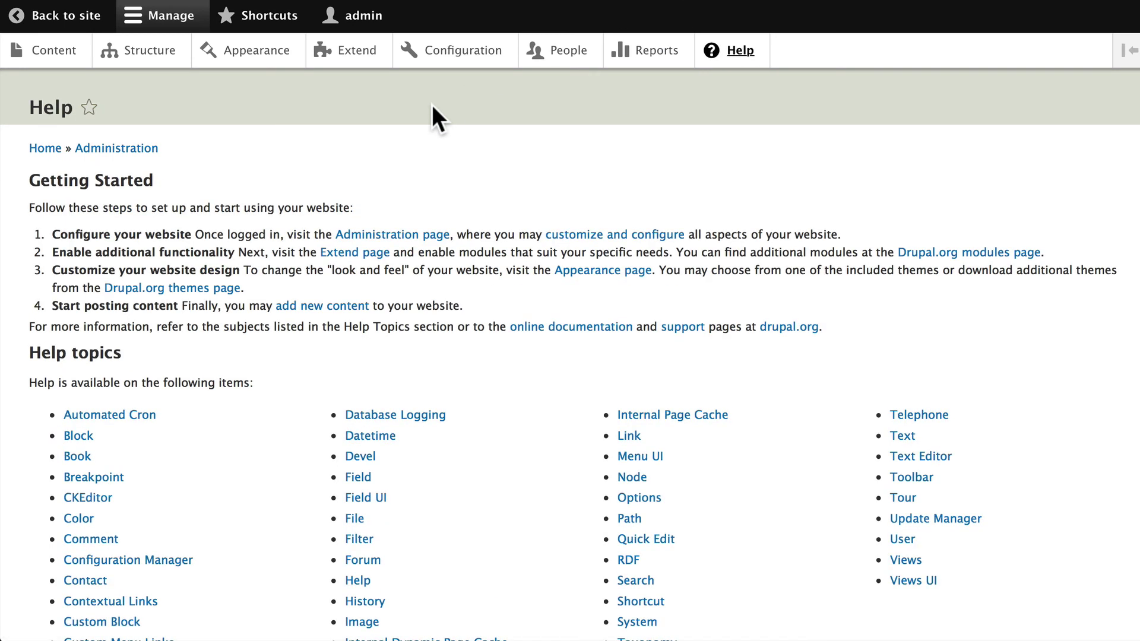
pyautogui.scroll(-3, 432, 104)
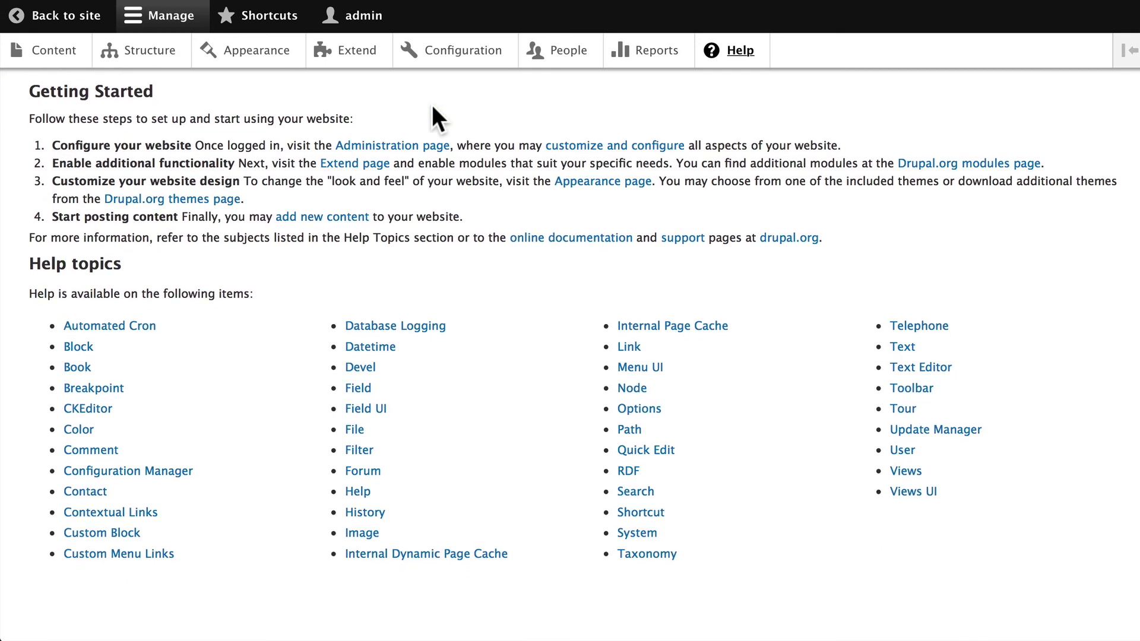